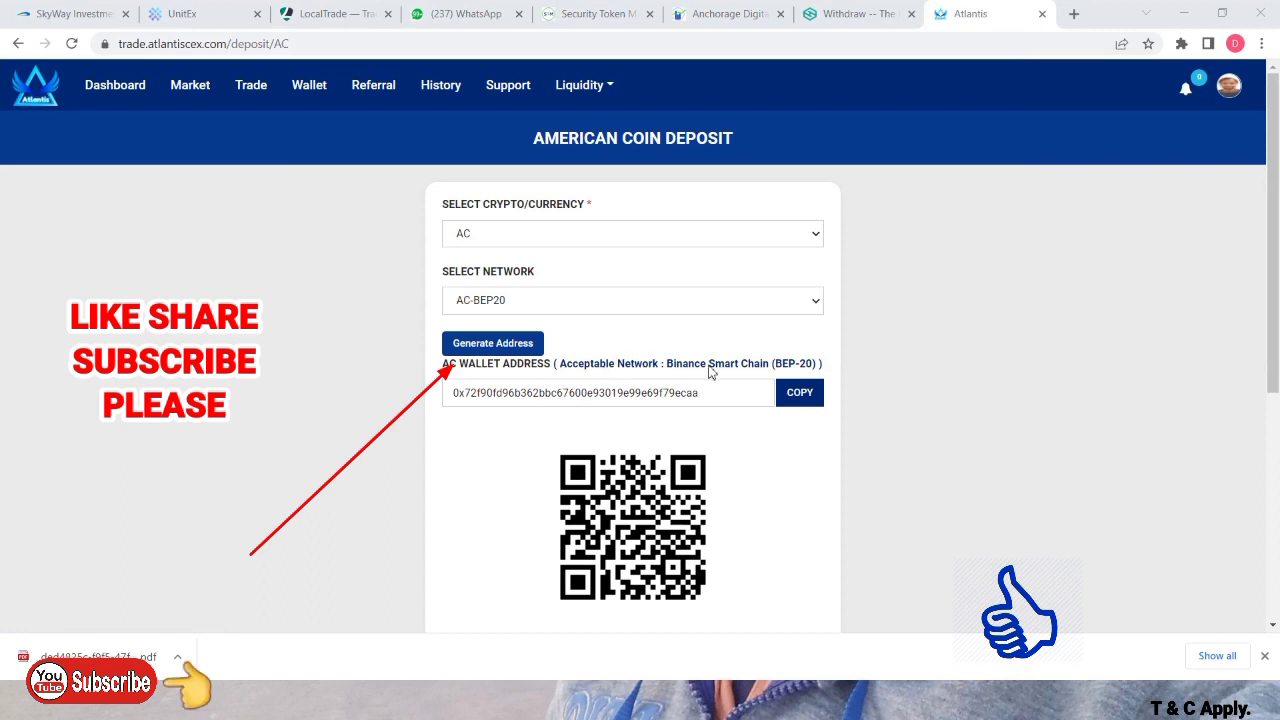
Copy the AC-BEP20 deposit wallet address, switch to the Hotbit withdrawal page and select AC as the coin to withdraw
left_click(813, 395)
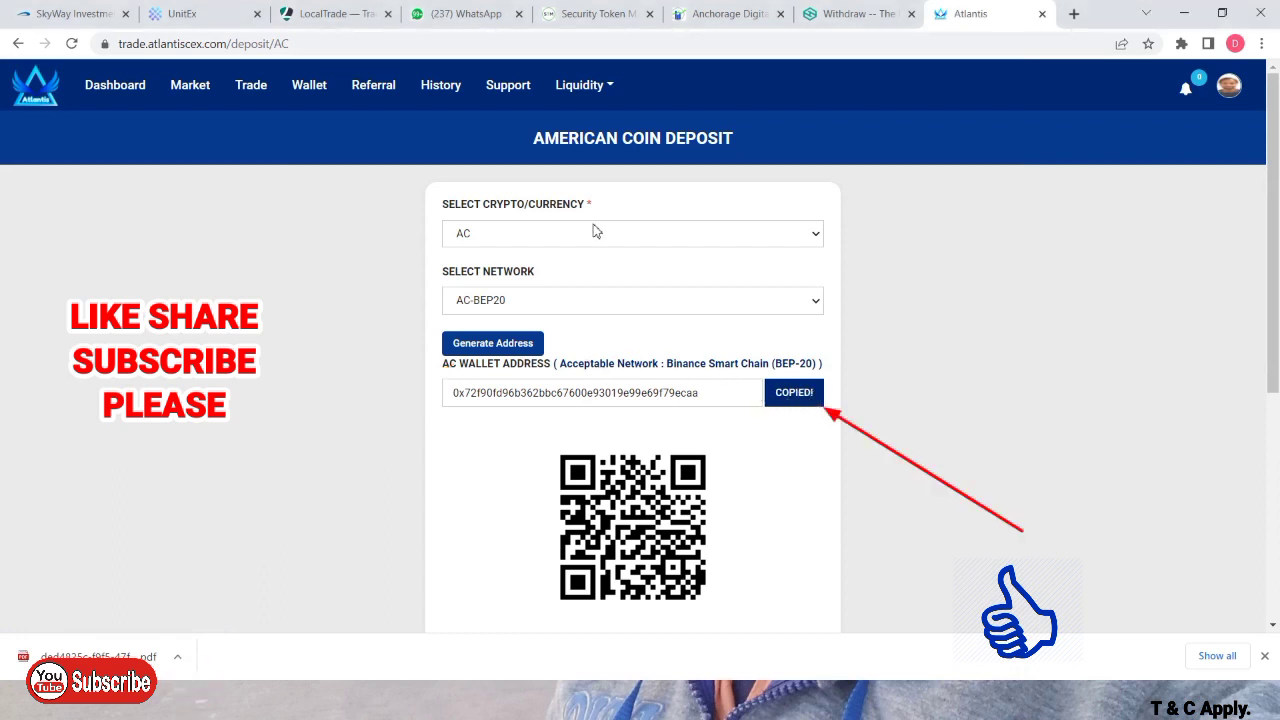
left_click(855, 14)
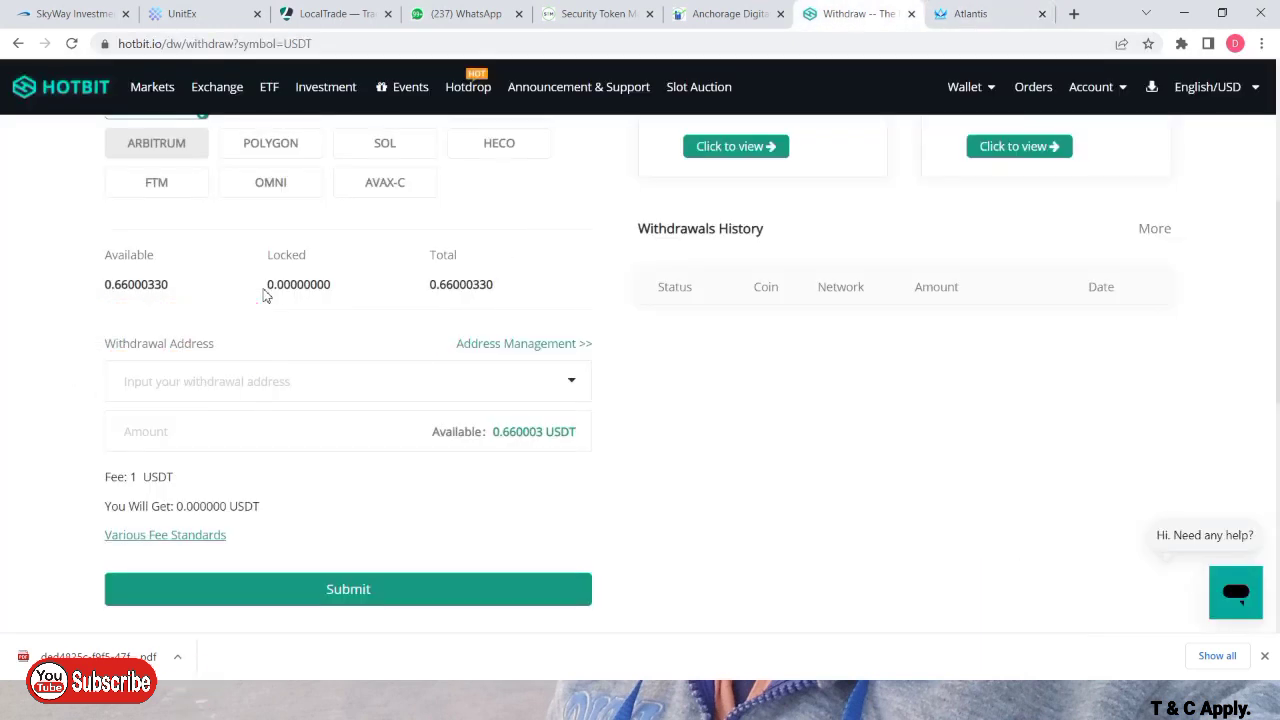
scroll(300, 320, "up", 1)
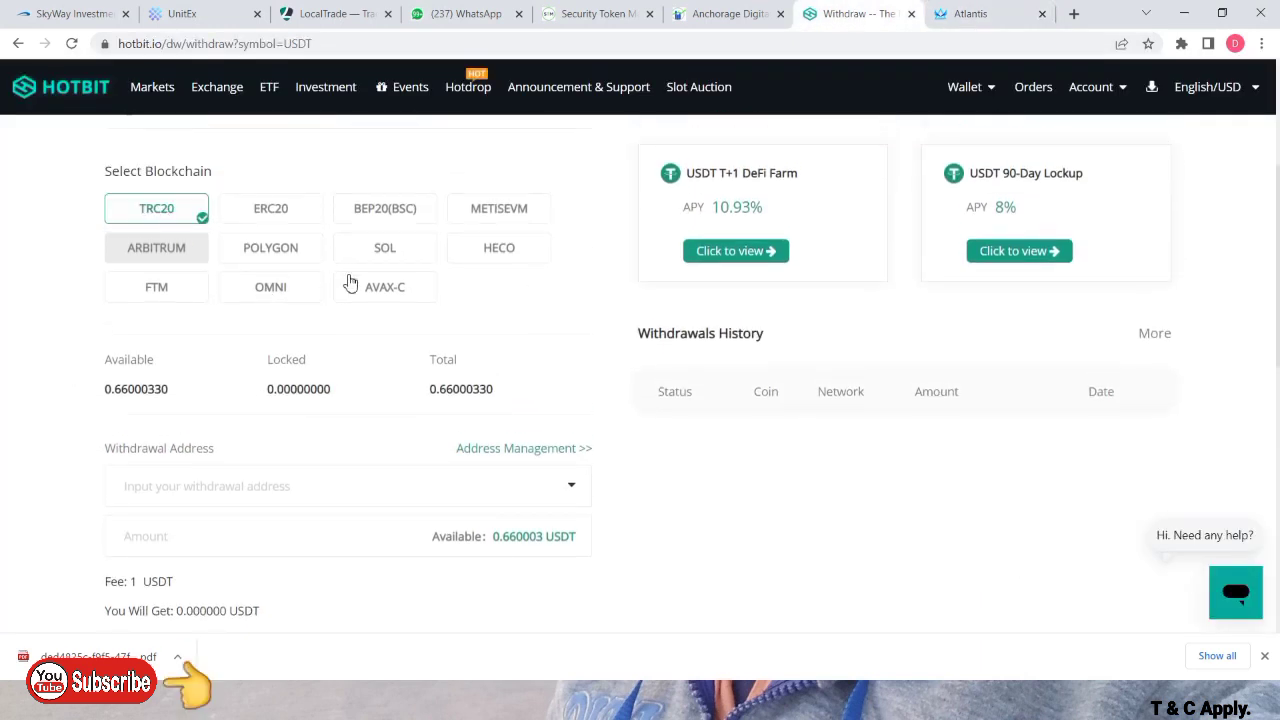
scroll(501, 321, "up", 1)
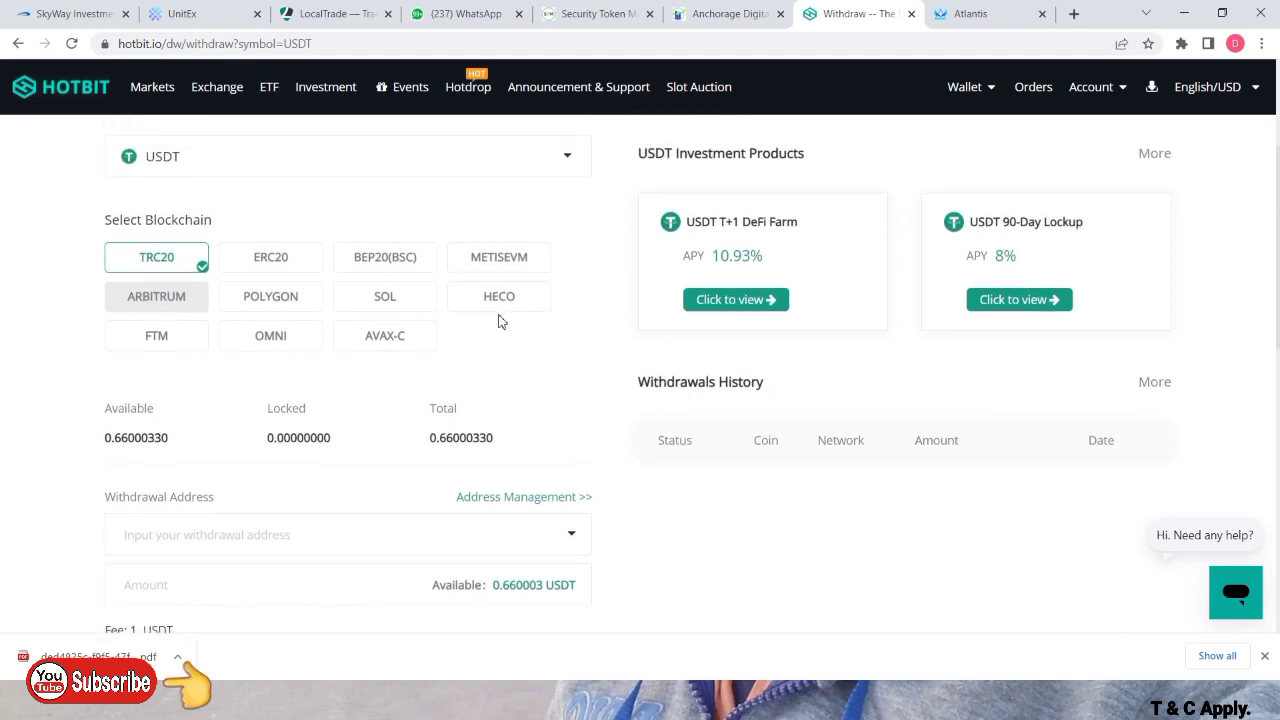
scroll(501, 321, "down", 1)
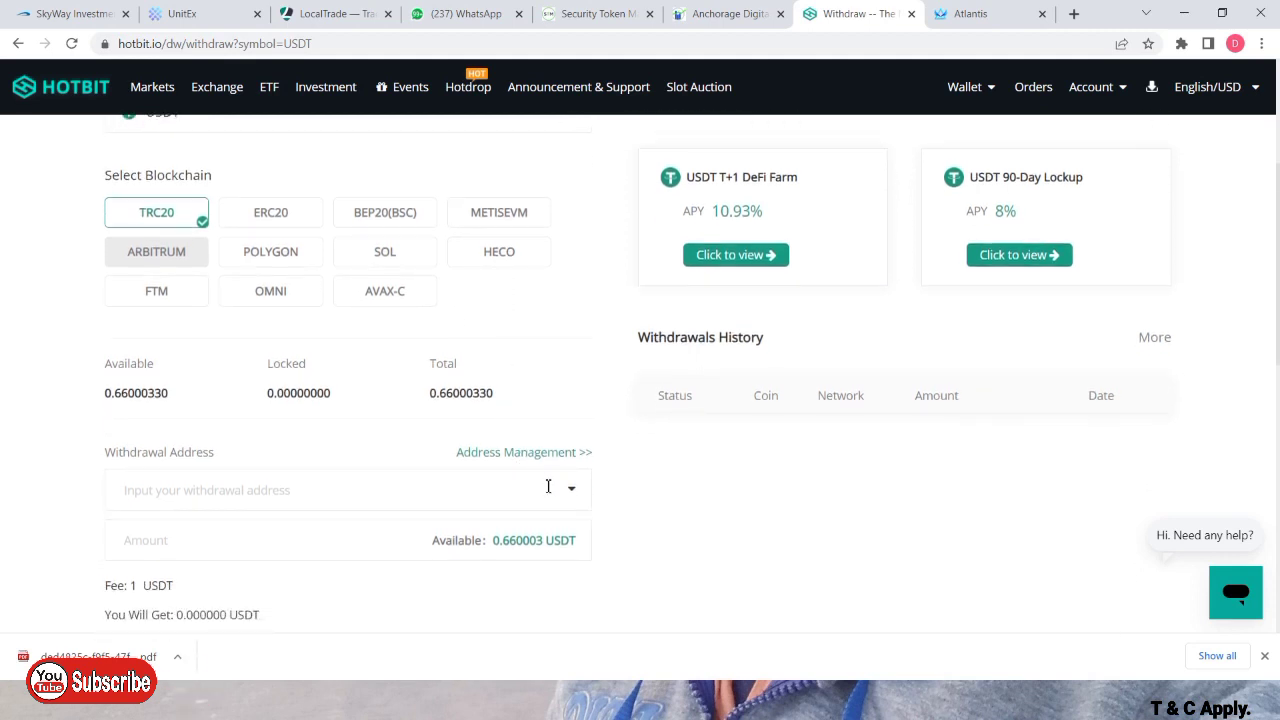
scroll(420, 338, "up", 3)
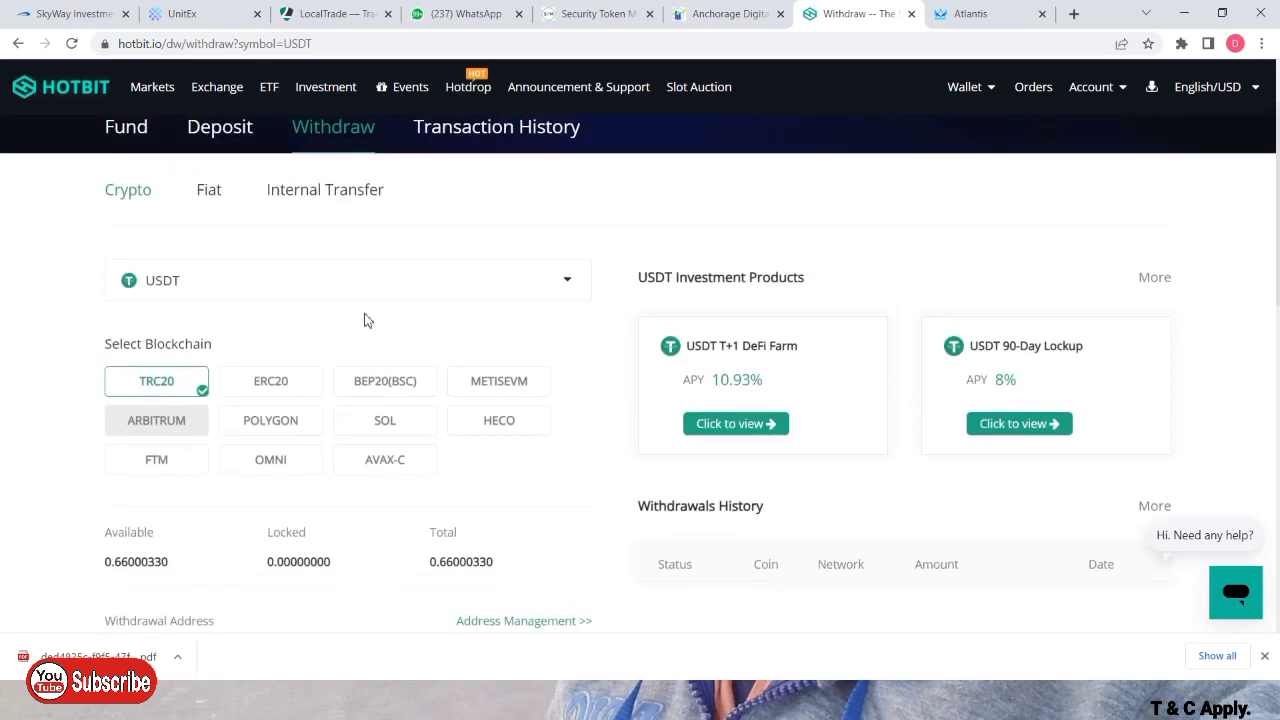
left_click(569, 281)
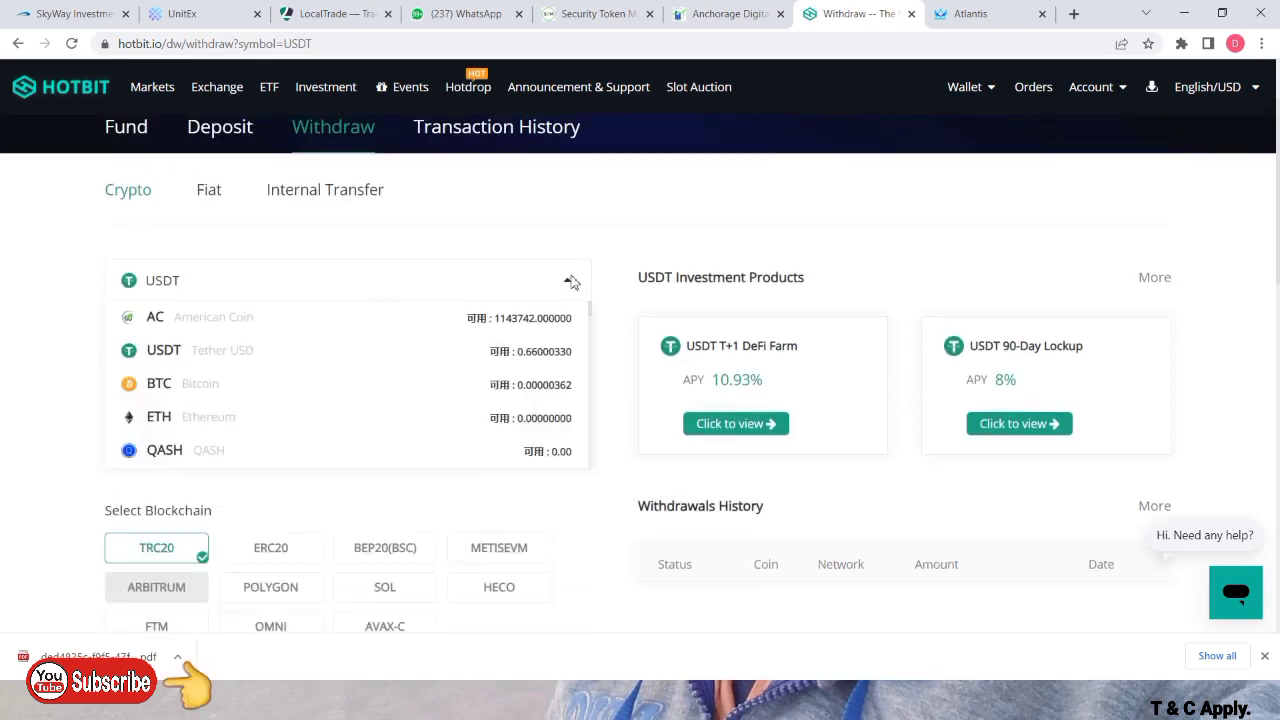
left_click(193, 317)
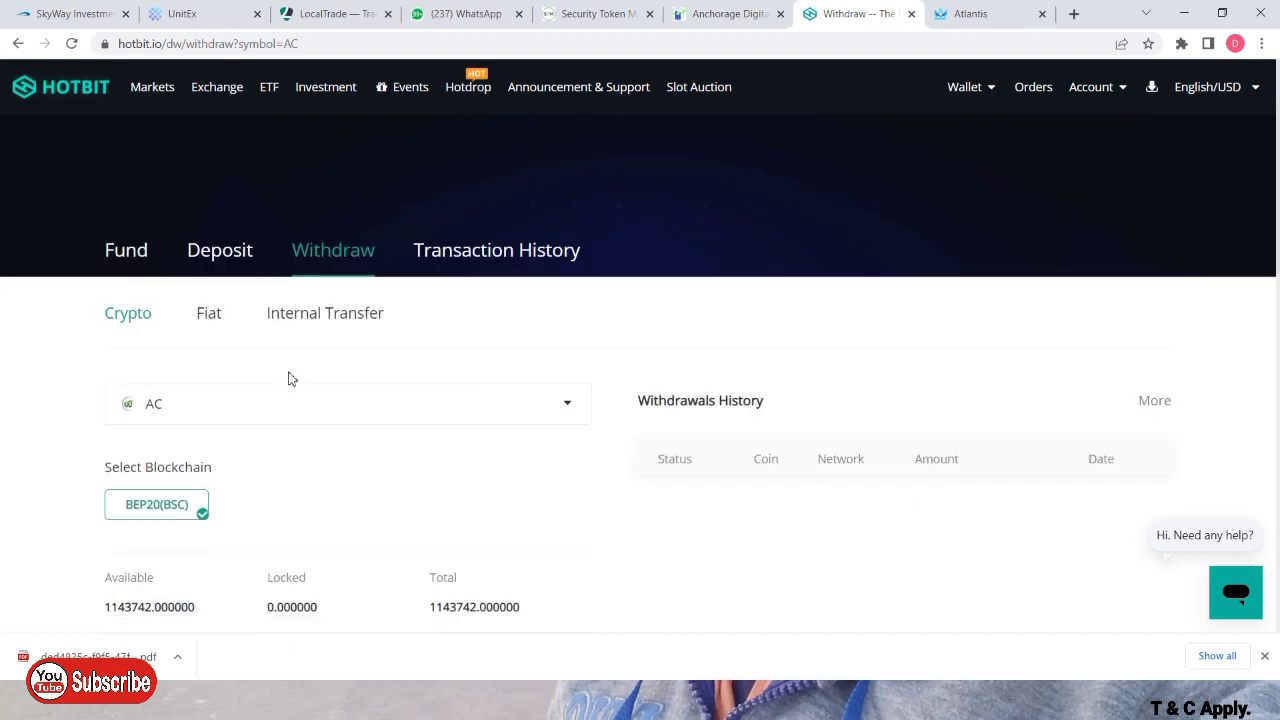
Fill in the AC withdrawal address with the copied deposit wallet address
scroll(371, 466, "down", 1)
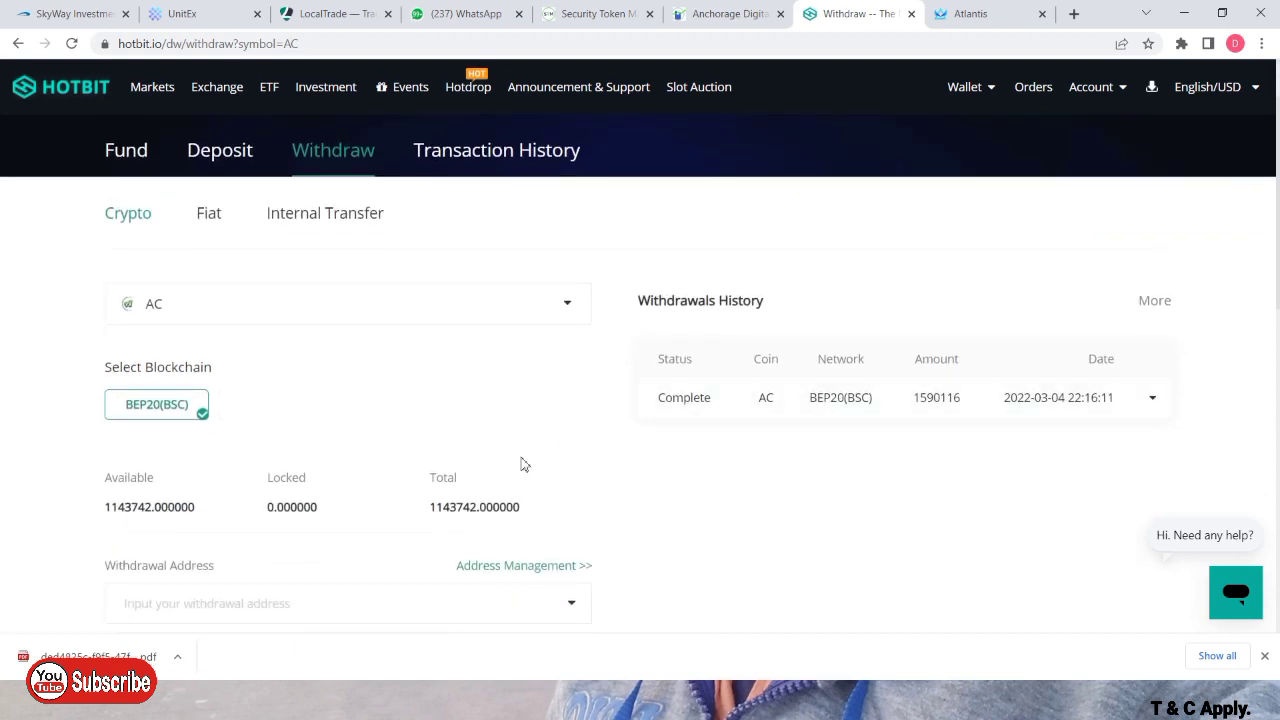
scroll(360, 495, "down", 2)
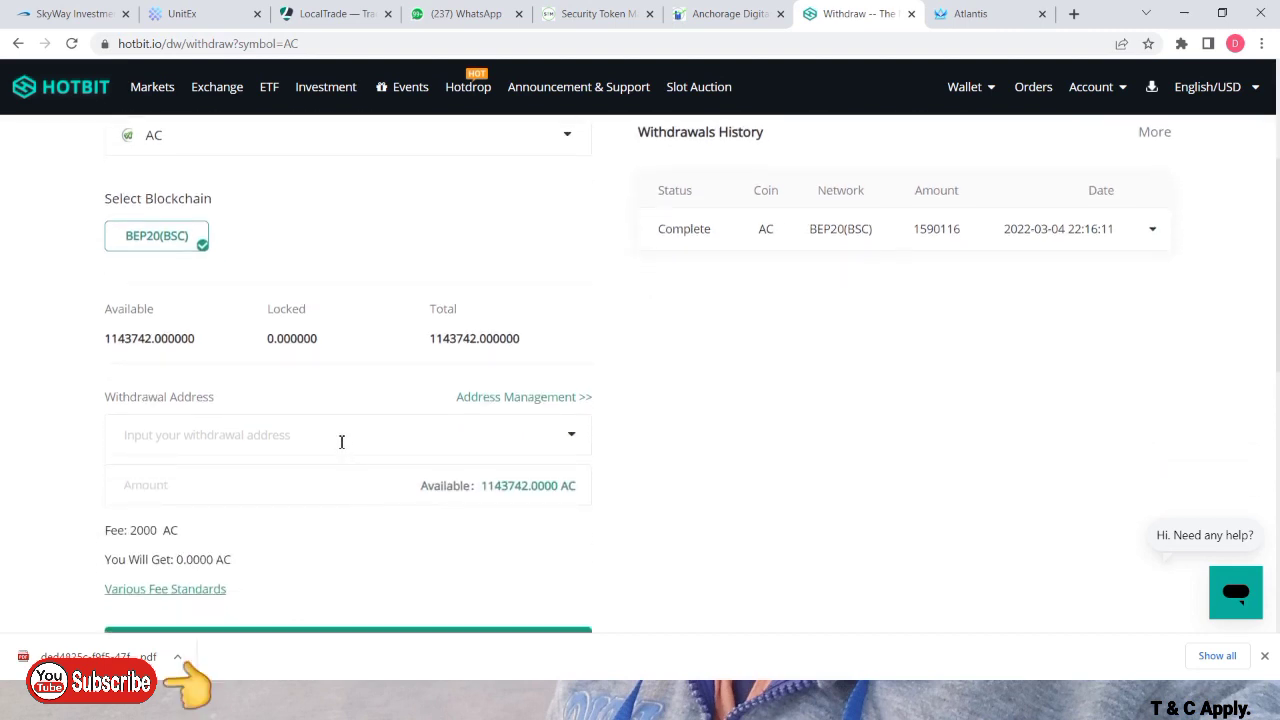
left_click(341, 438)
key("ctrl+v")
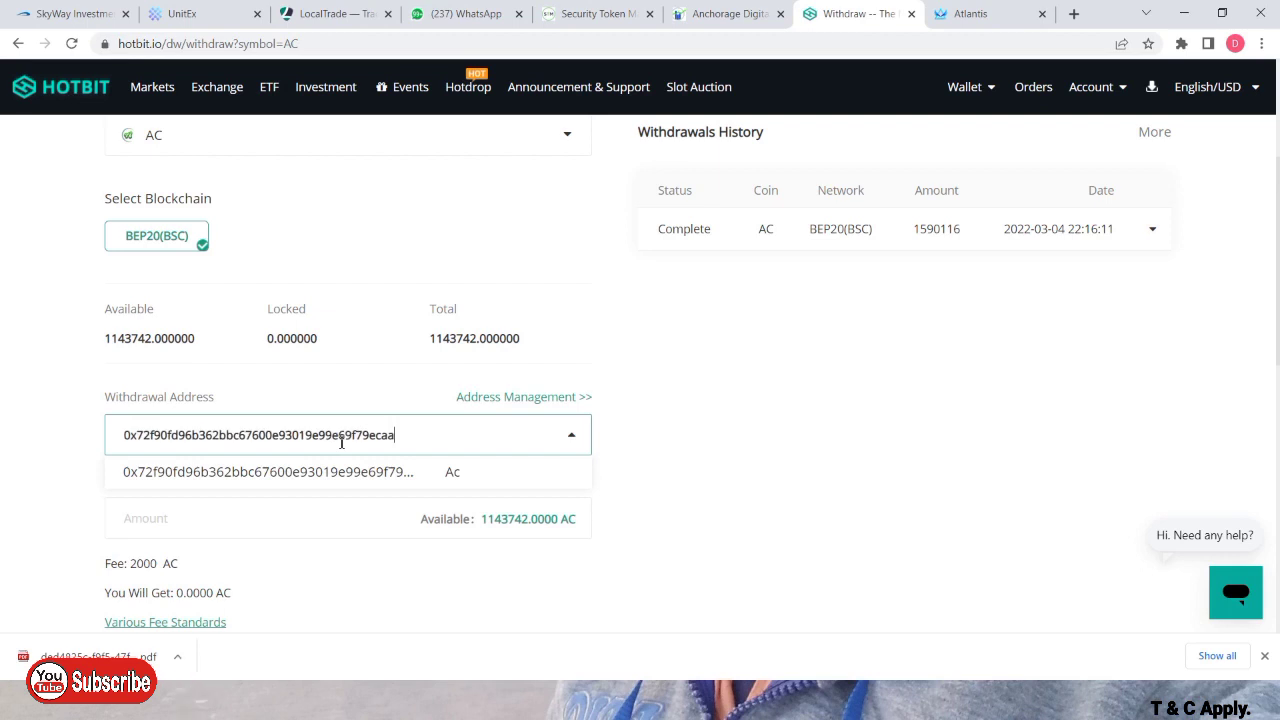
left_click(365, 398)
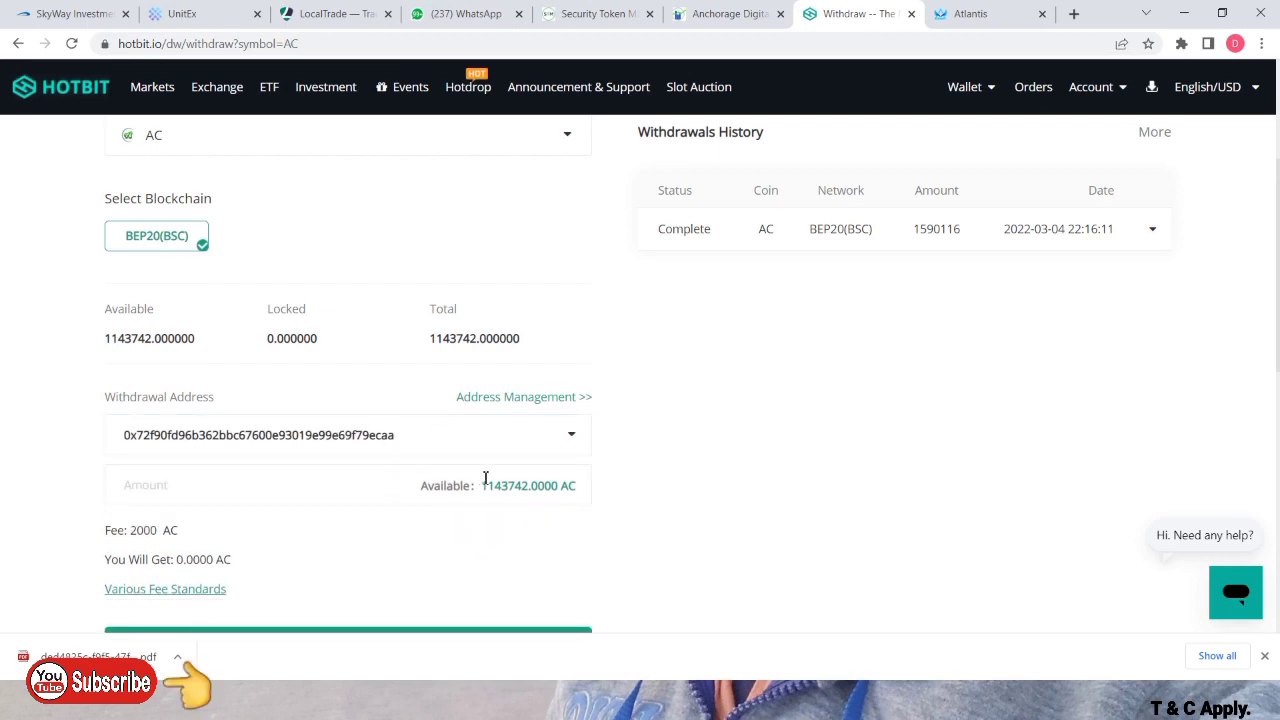
Submit a withdrawal of the full available 1143742 AC and confirm it with the safety verification codes
left_click(528, 492)
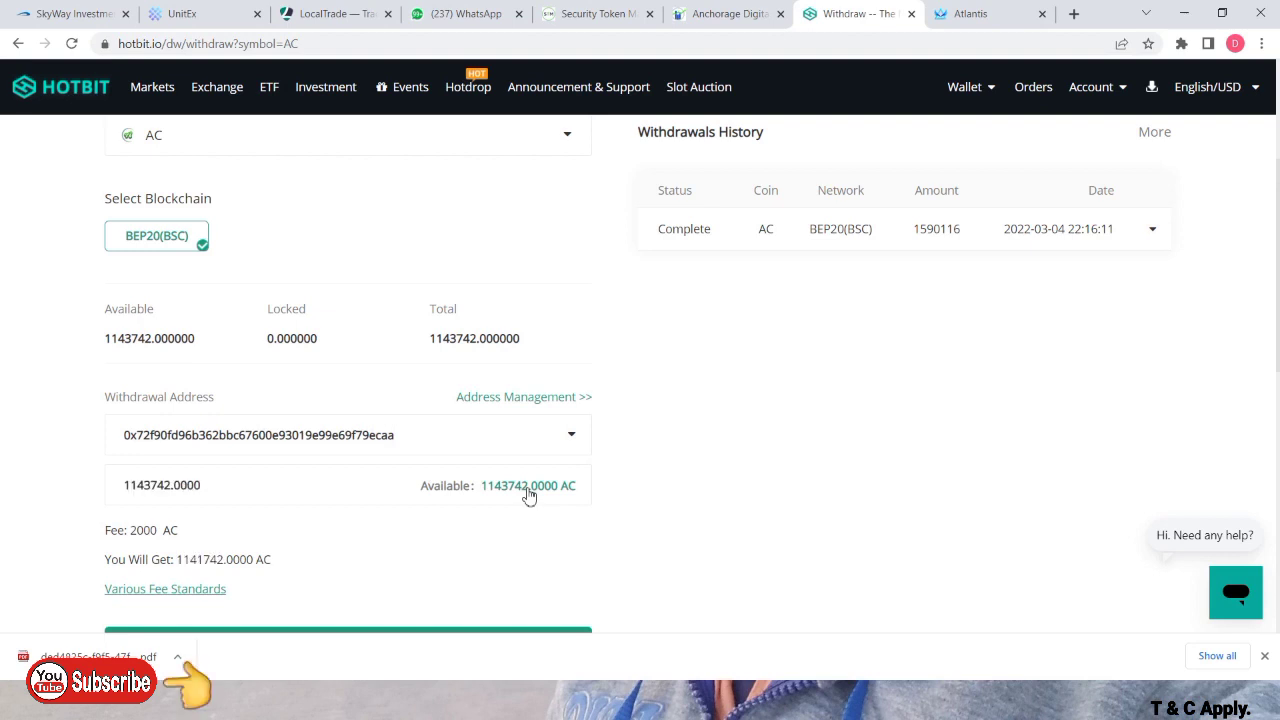
scroll(394, 536, "down", 1)
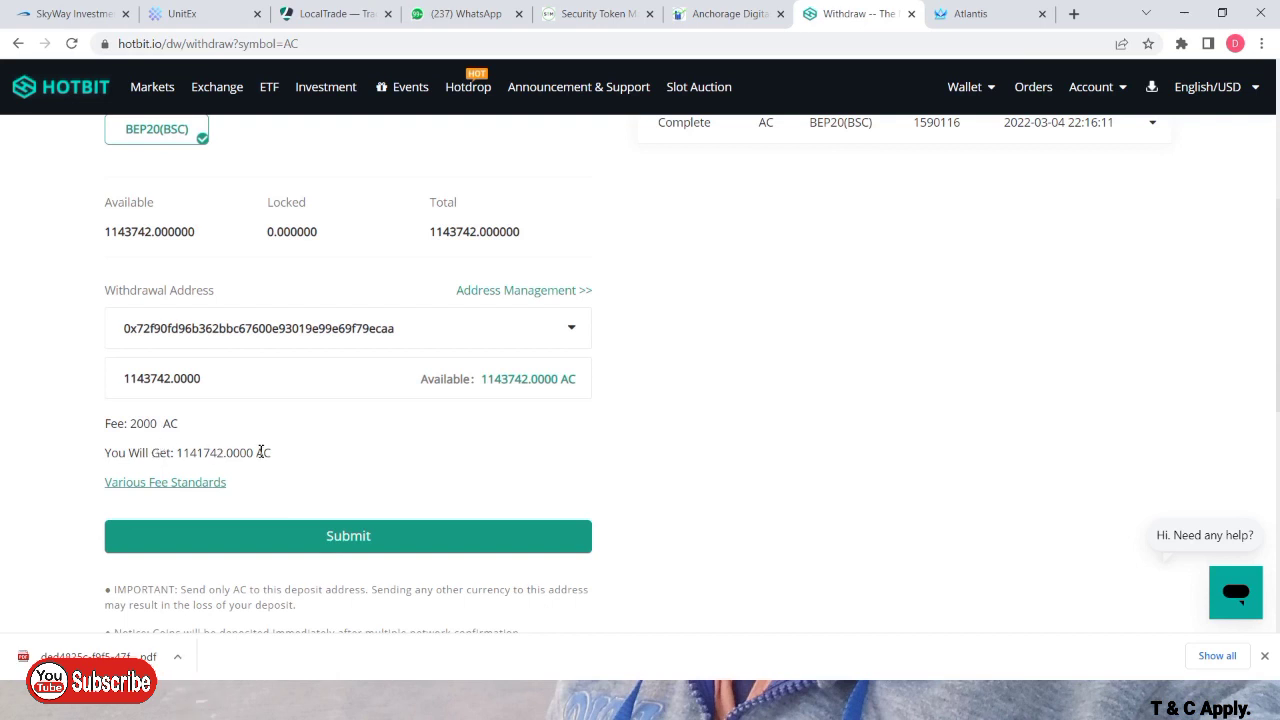
left_click(372, 537)
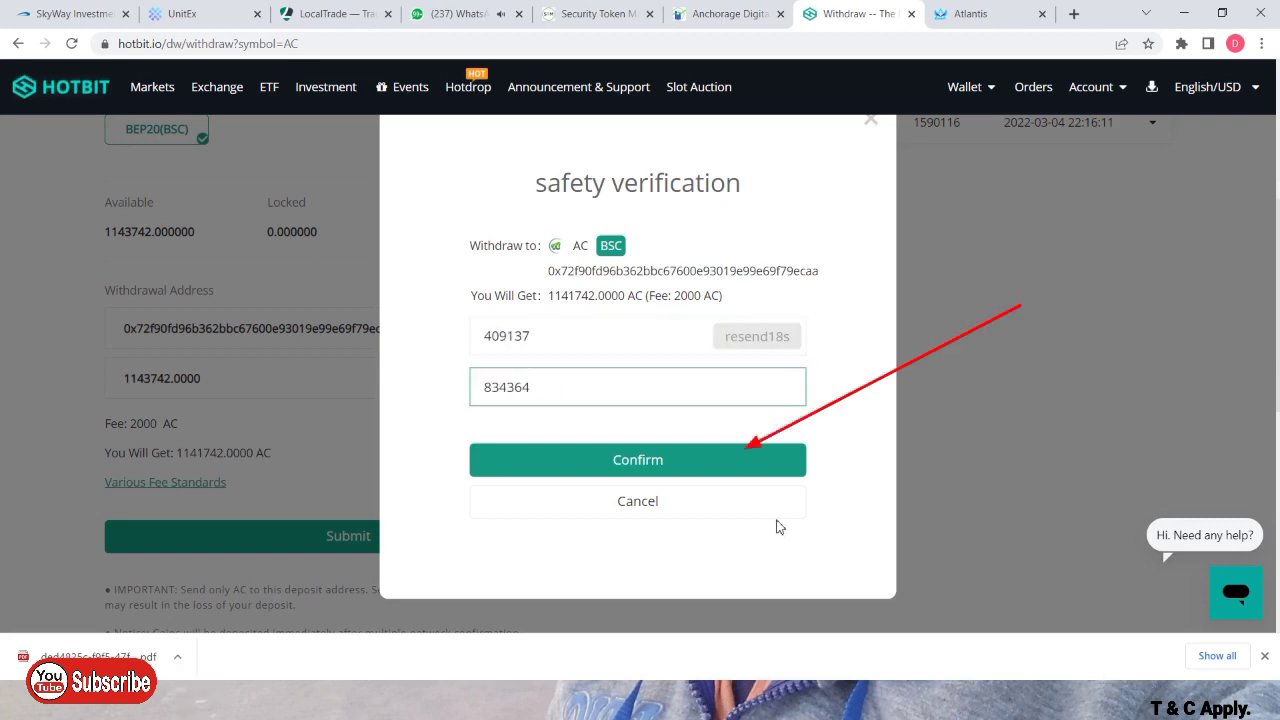
left_click(689, 476)
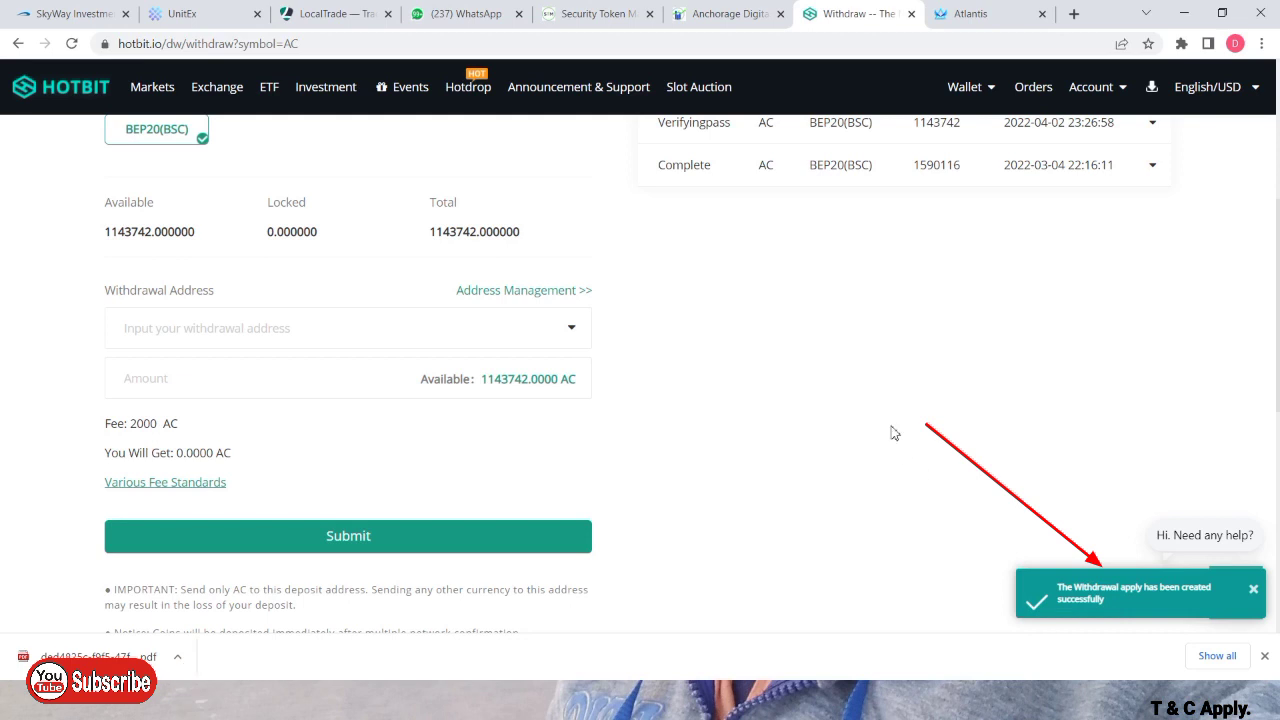
Switch back to the Atlantis American Coin deposit page and confirm the deposit
scroll(891, 434, "up", 5)
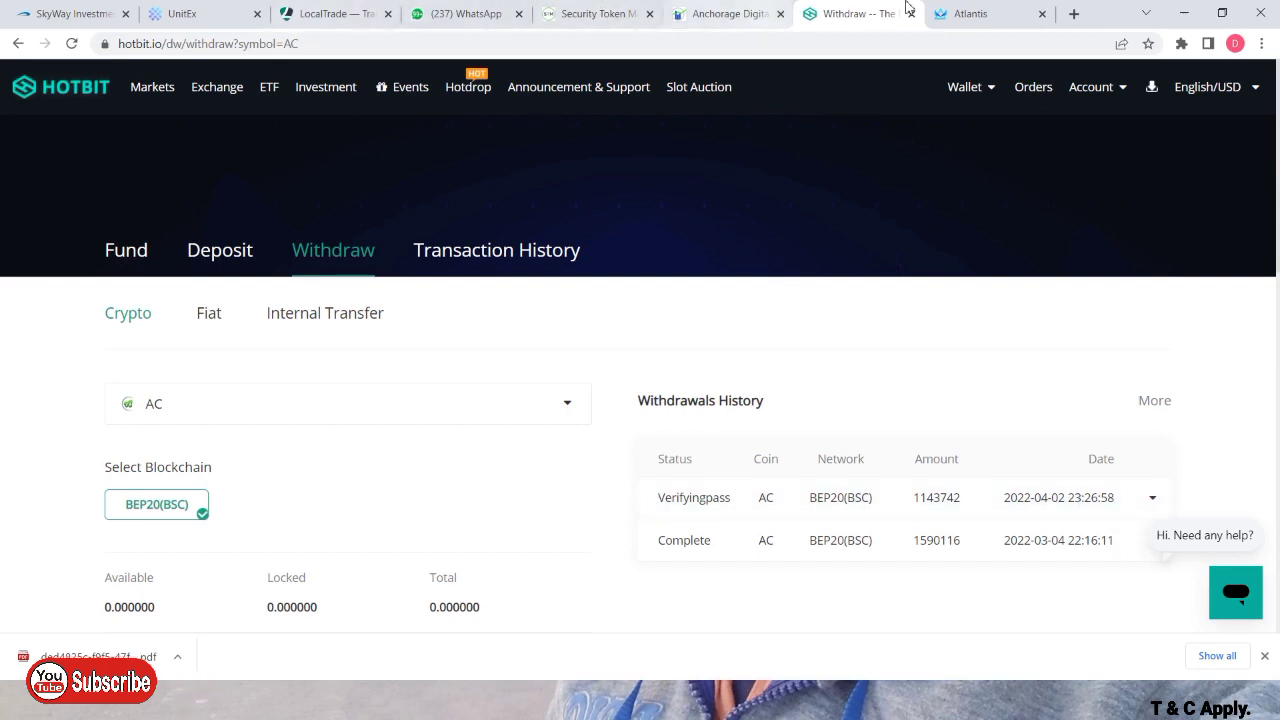
left_click(960, 14)
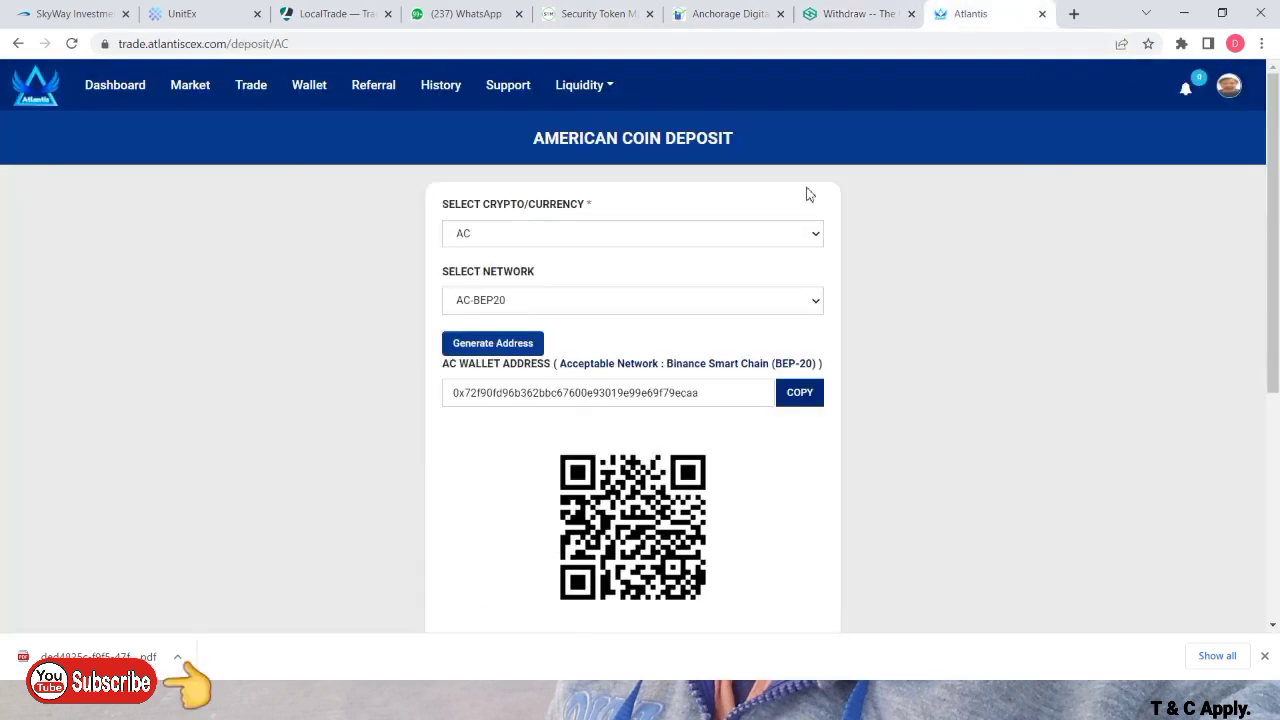
scroll(750, 352, "down", 4)
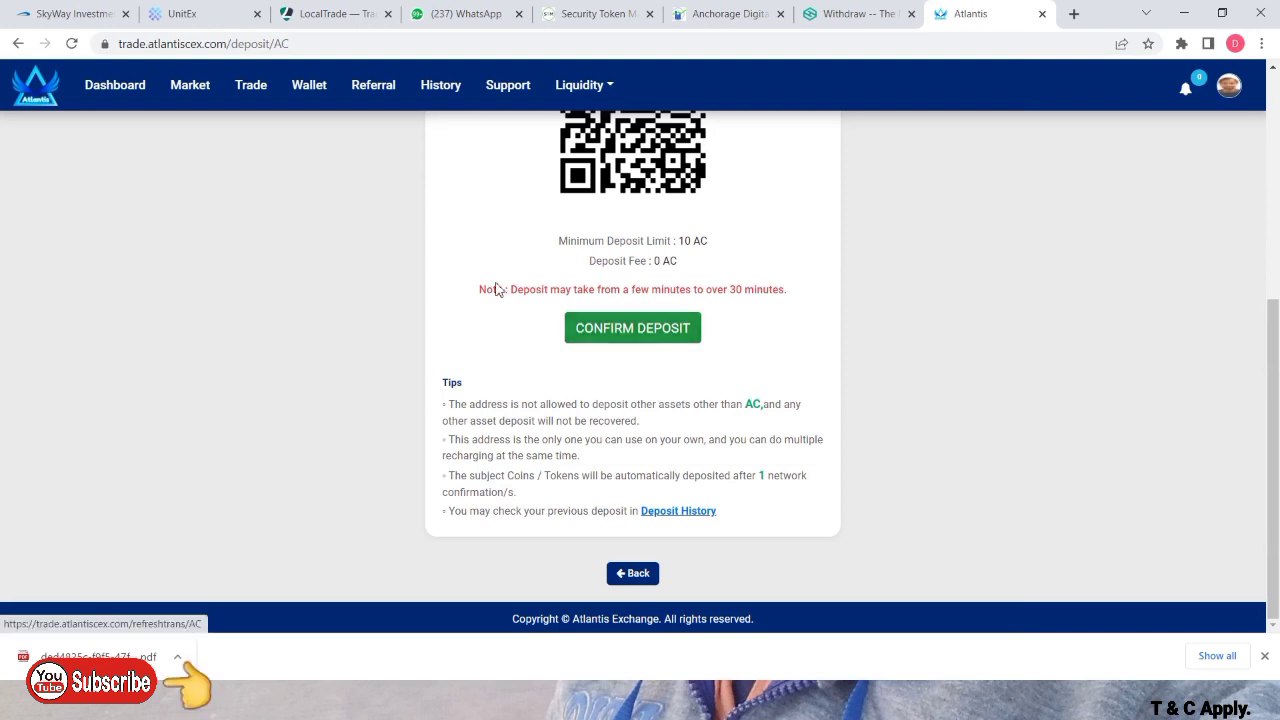
left_click(641, 334)
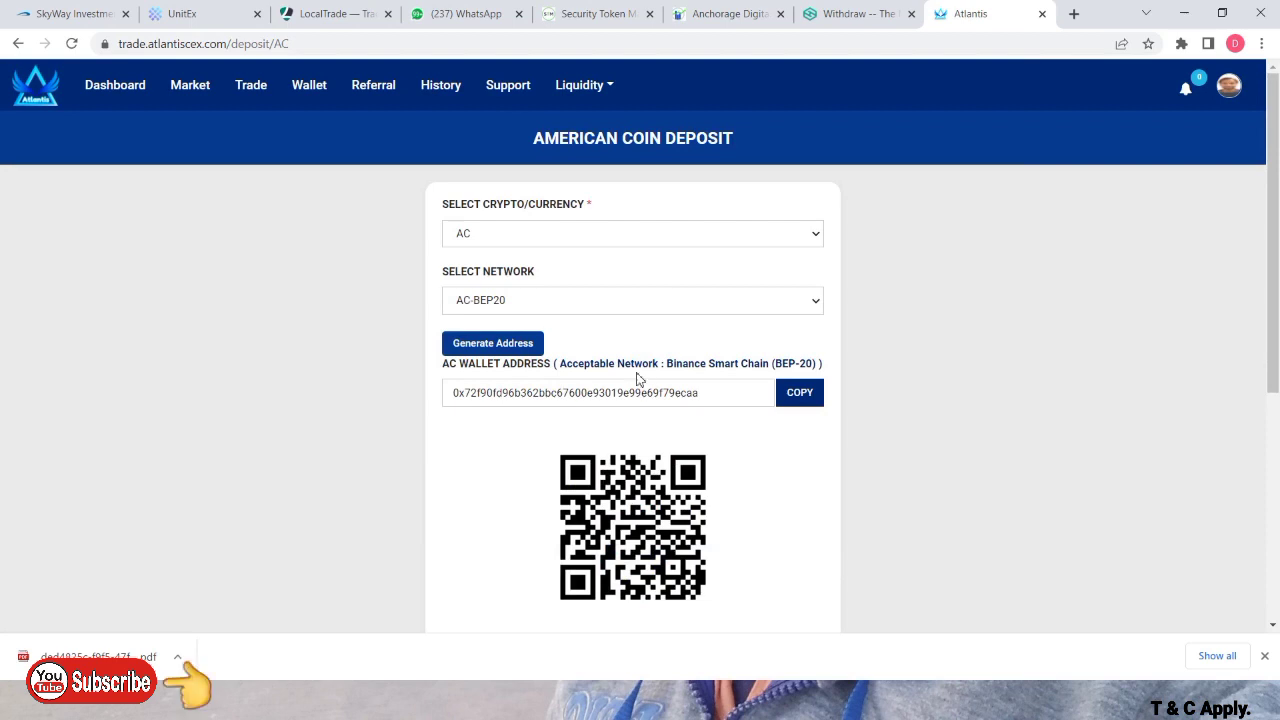
Check the AC deposit history and the wallet balances on Atlantis
scroll(639, 374, "down", 4)
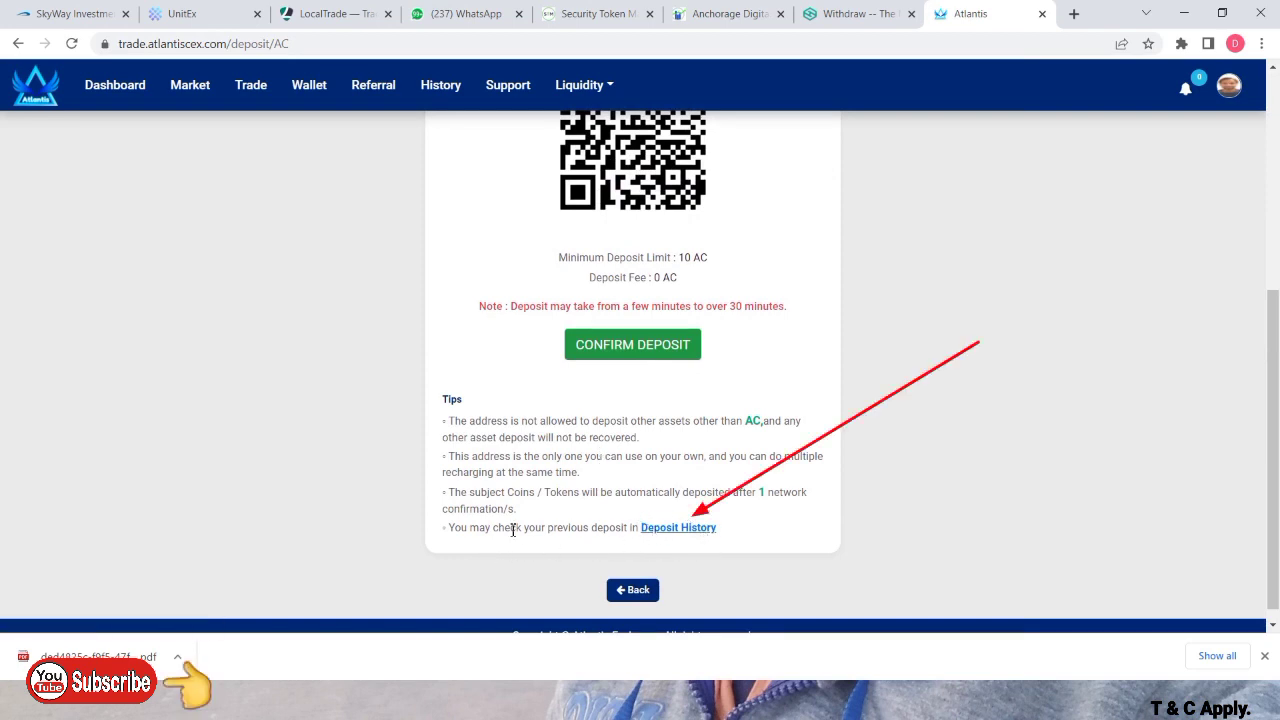
left_click(680, 528)
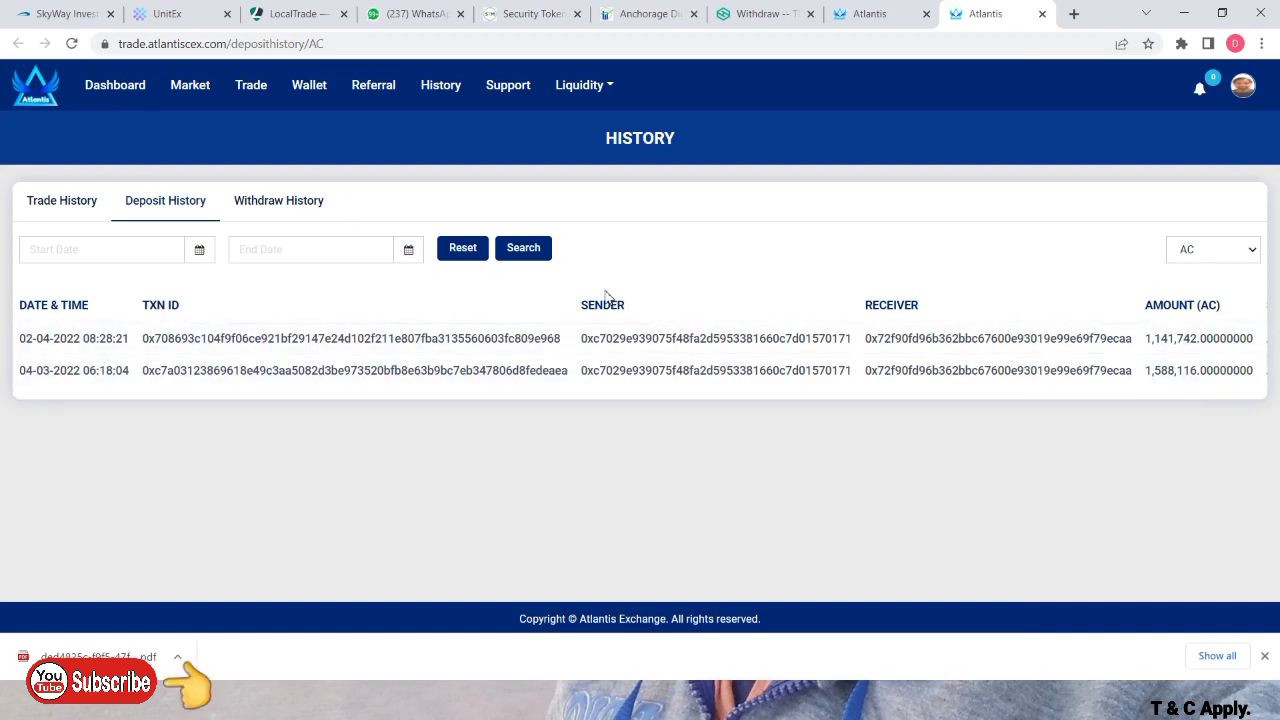
left_click(309, 88)
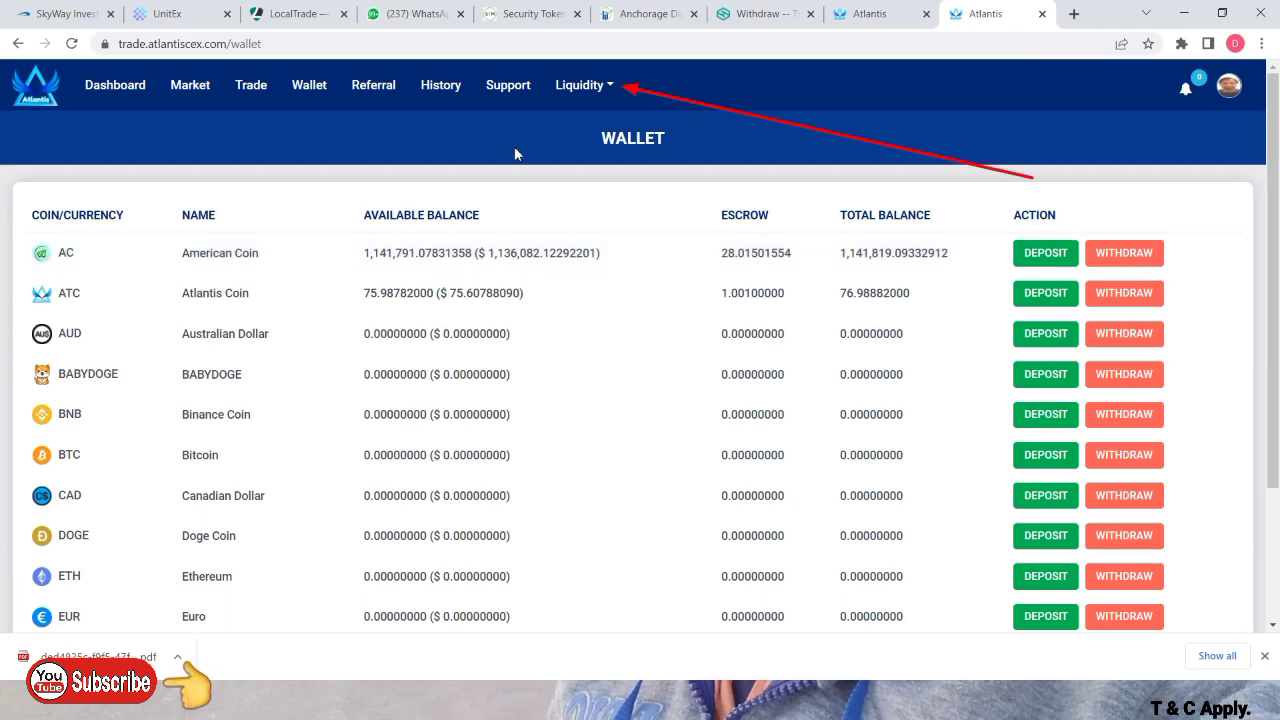
Open the joining form for the American Coin Liquidity Pool - 12 Months contract
left_click(604, 90)
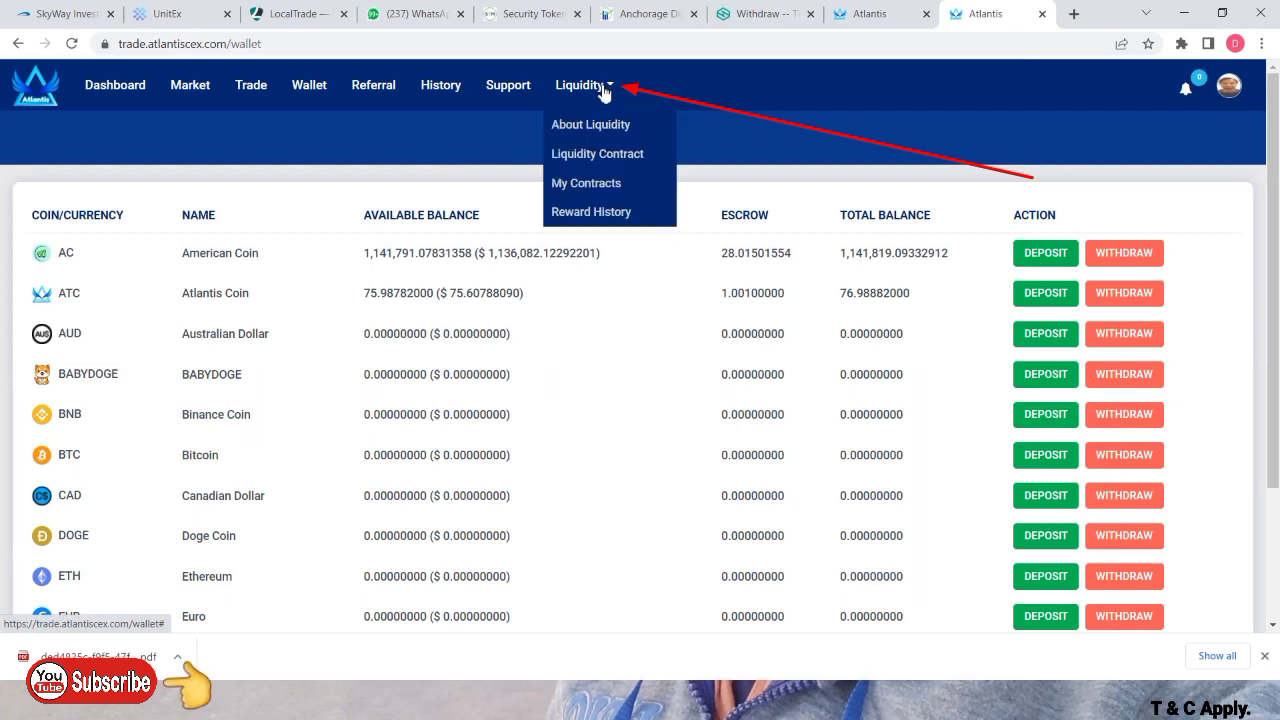
left_click(598, 155)
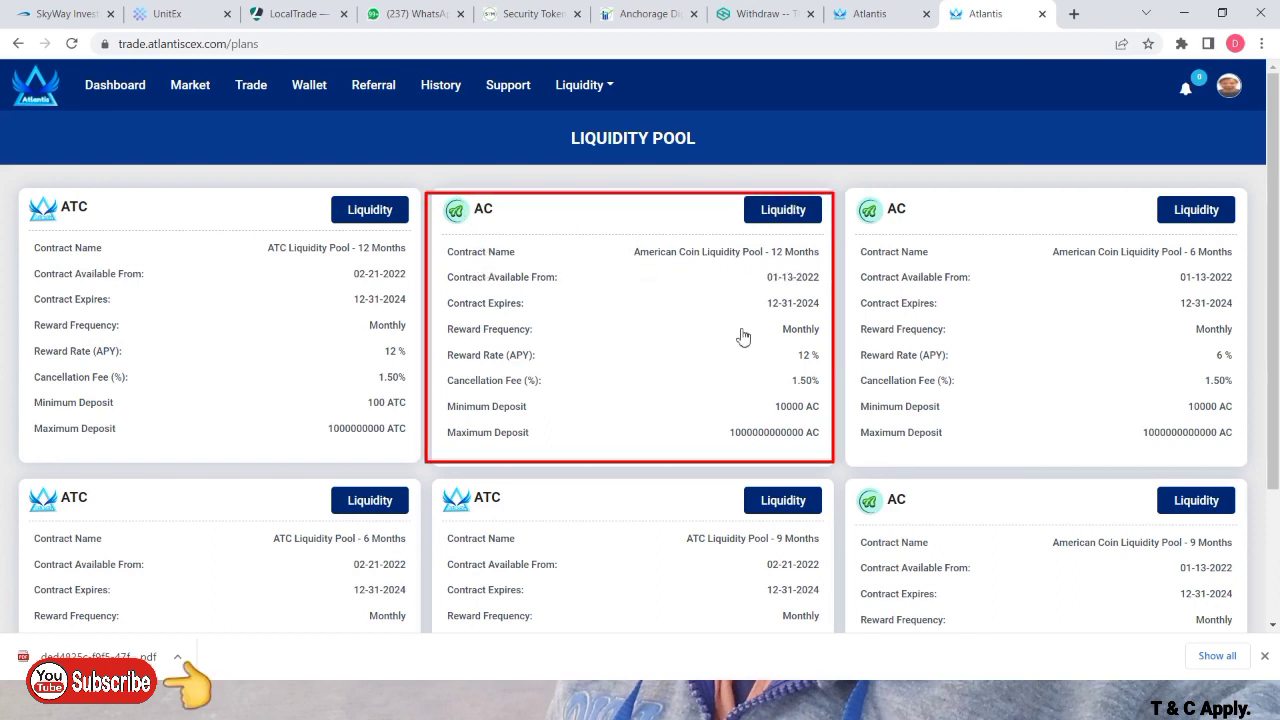
left_click(783, 212)
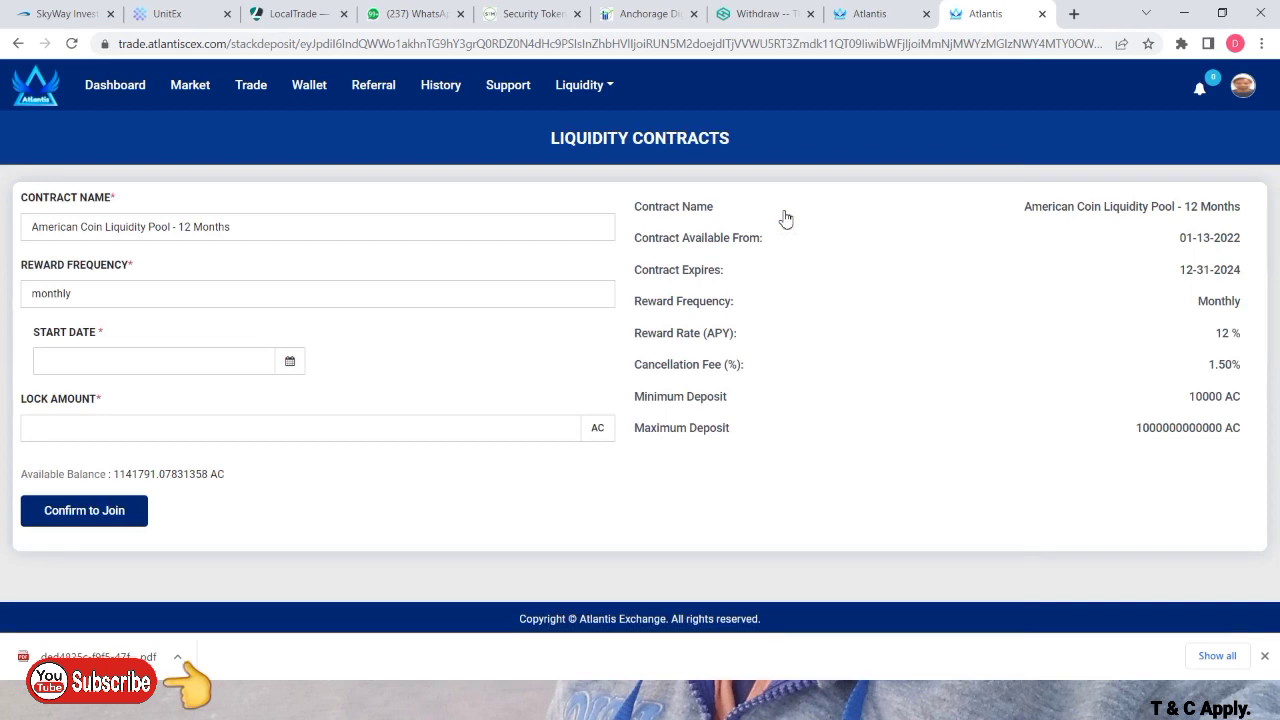
Set the contract's start date to 02-04-2022 and the lock amount to 1141700 AC, and confirm joining
left_click(290, 364)
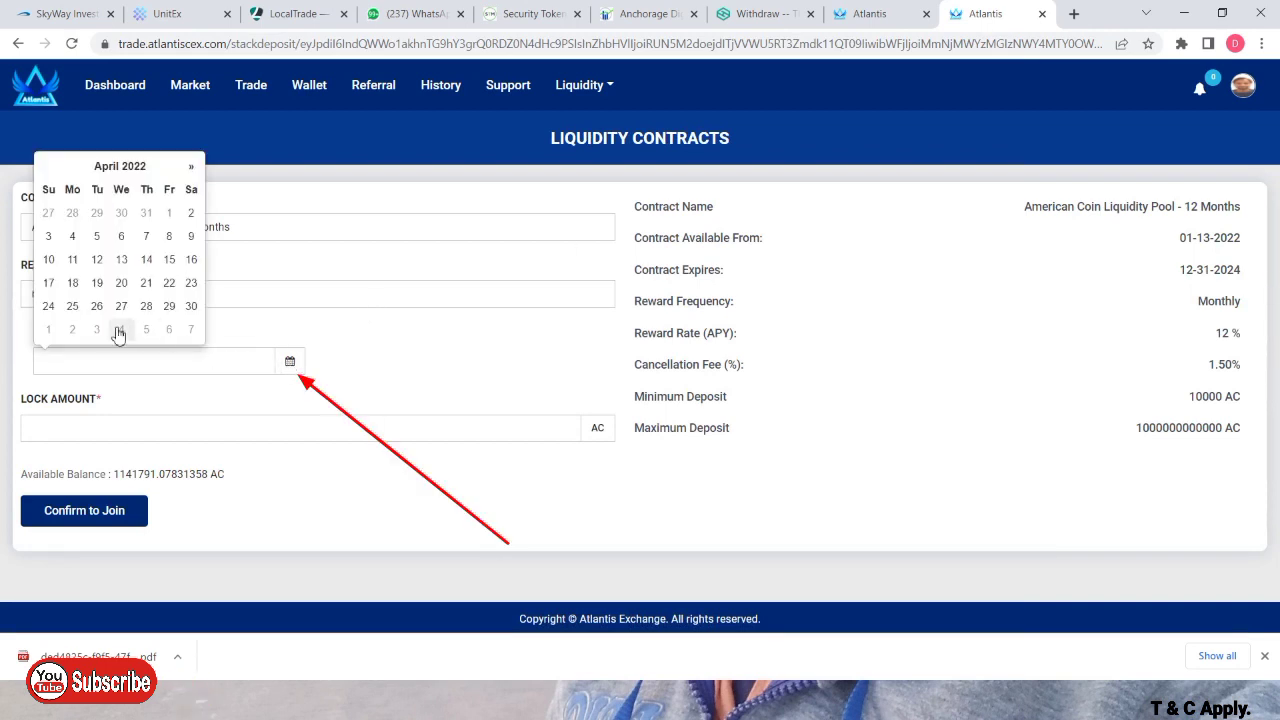
left_click(191, 213)
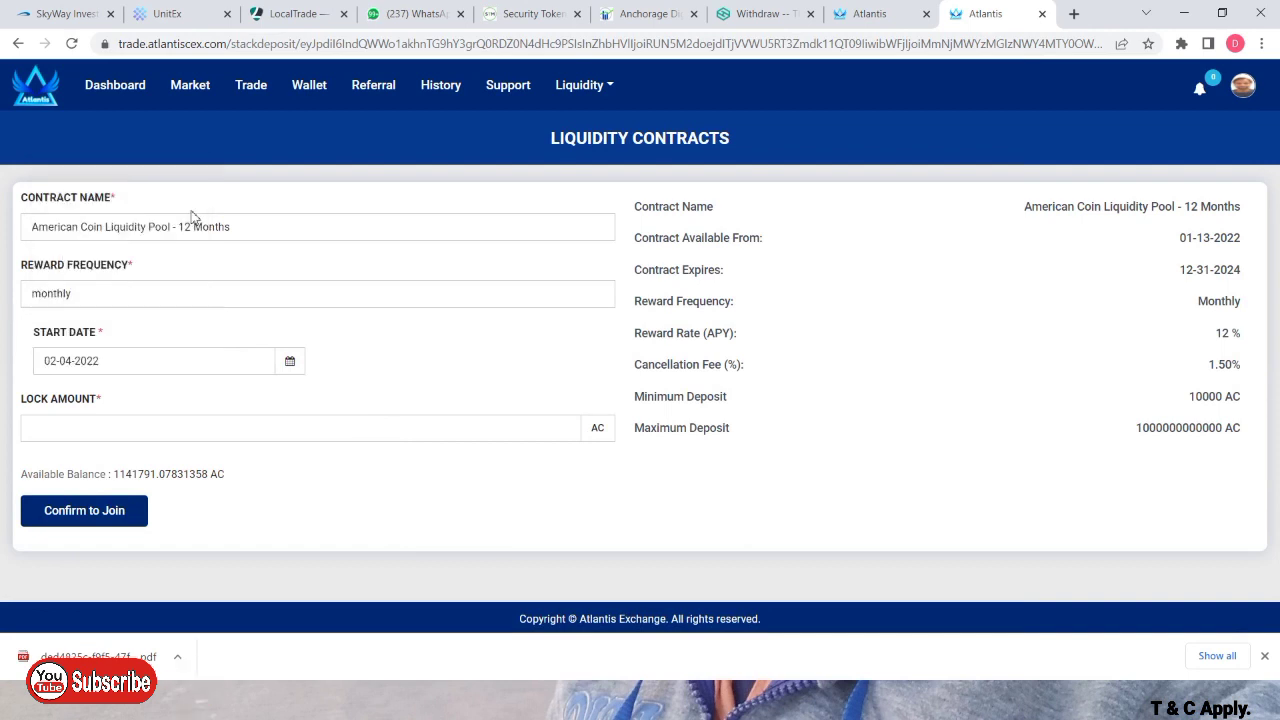
left_click(167, 430)
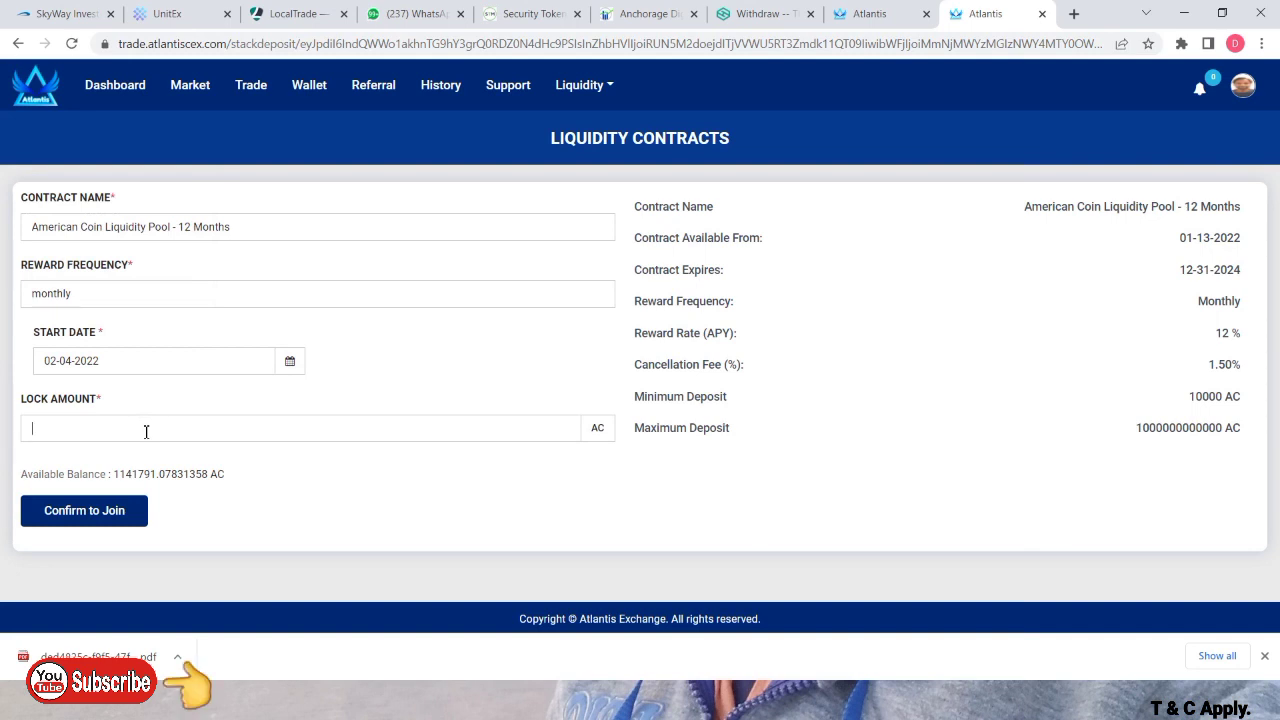
type("41700")
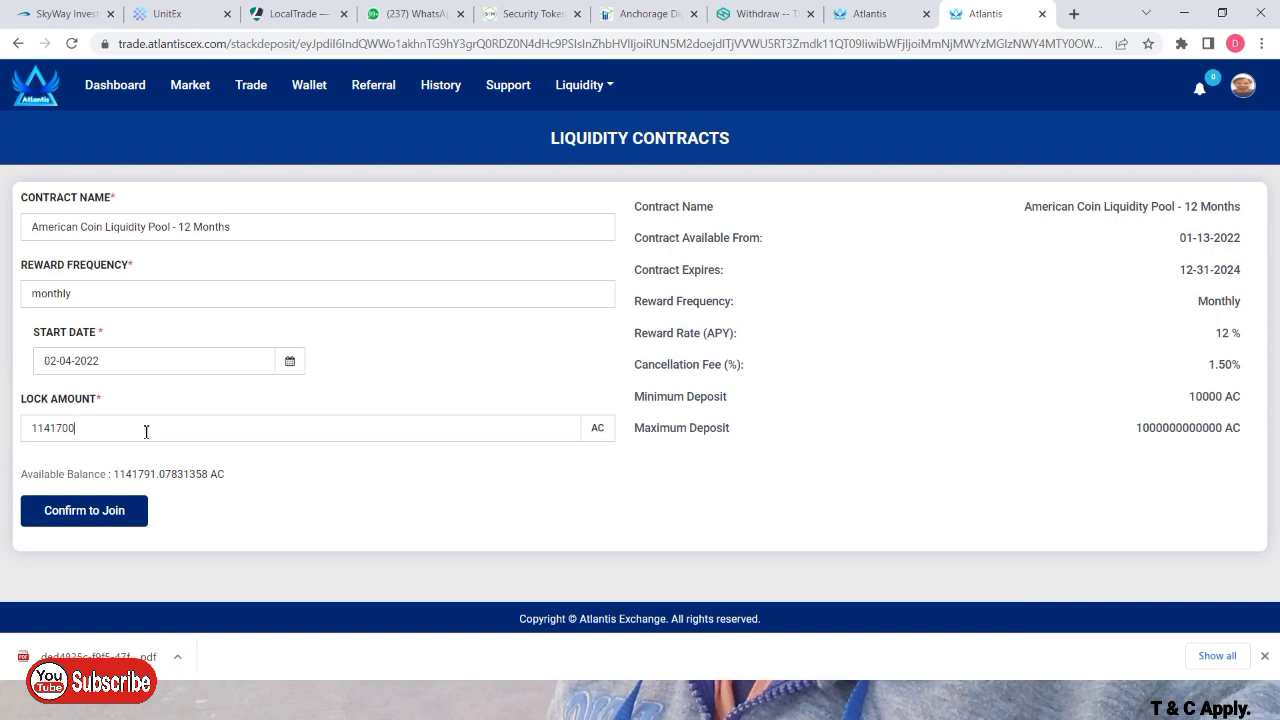
left_click(112, 515)
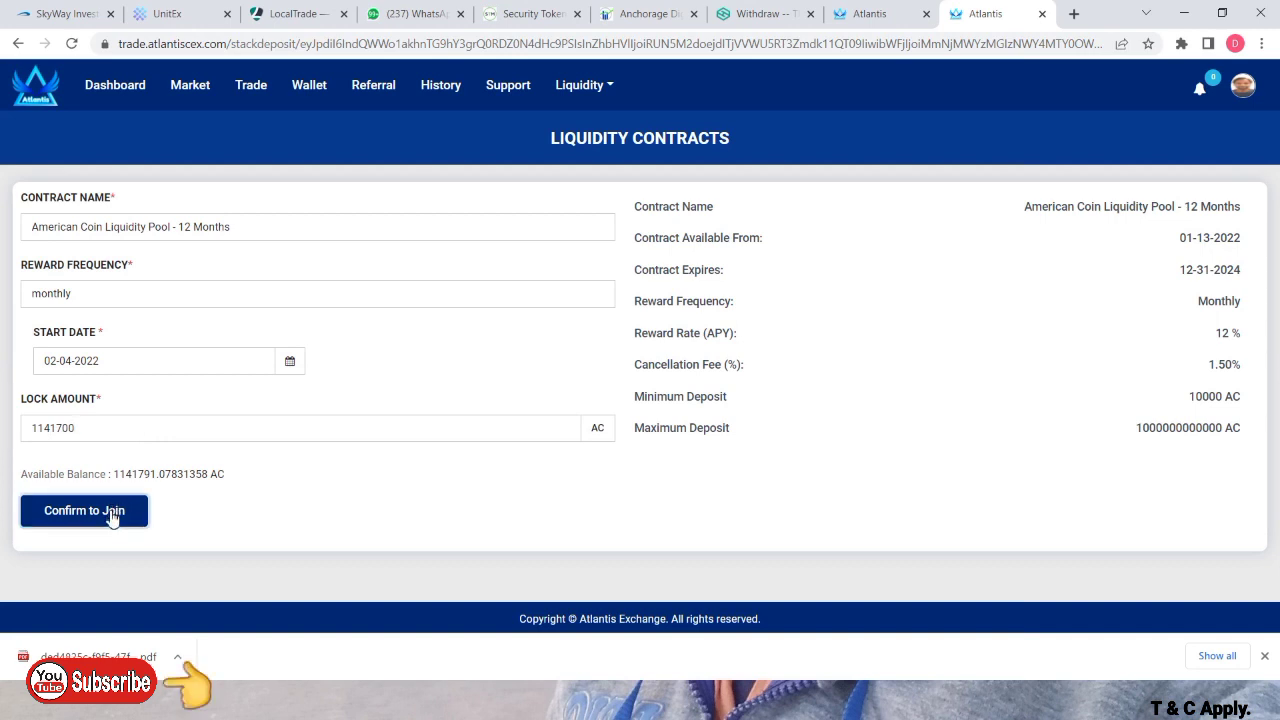